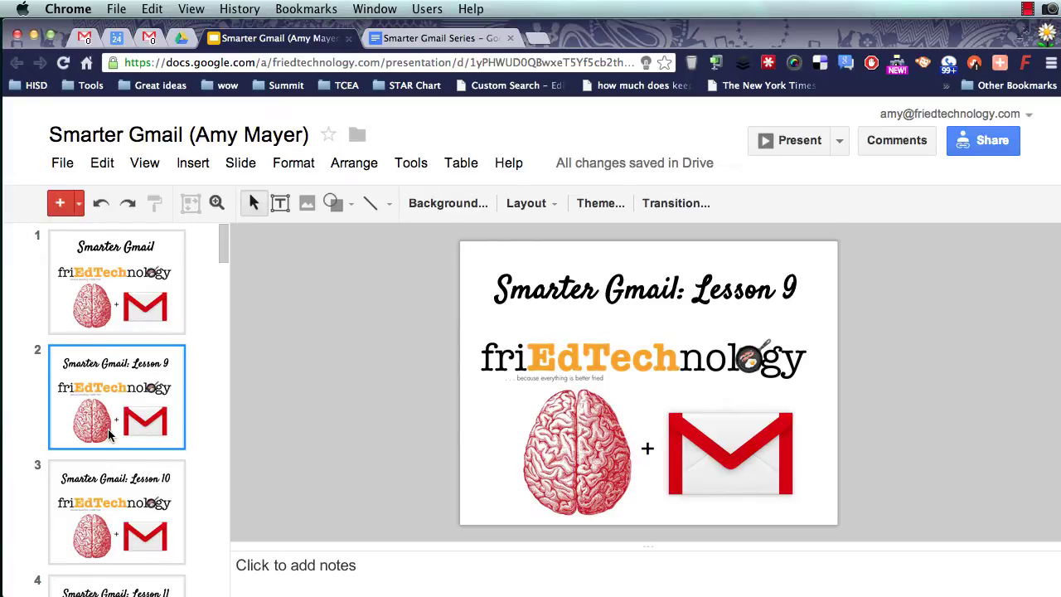
Find the Tasks slide in the Smarter Gmail presentation and look over it and the Tasks from Email slide.
scroll(108, 435, down, 15)
scroll(108, 435, down, 10)
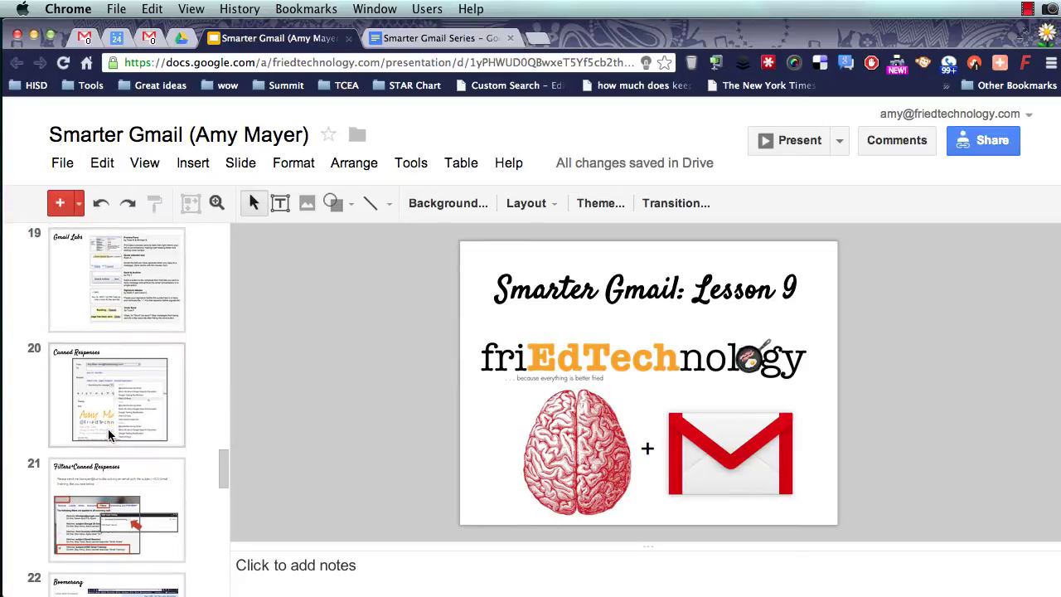
scroll(107, 435, down, 6)
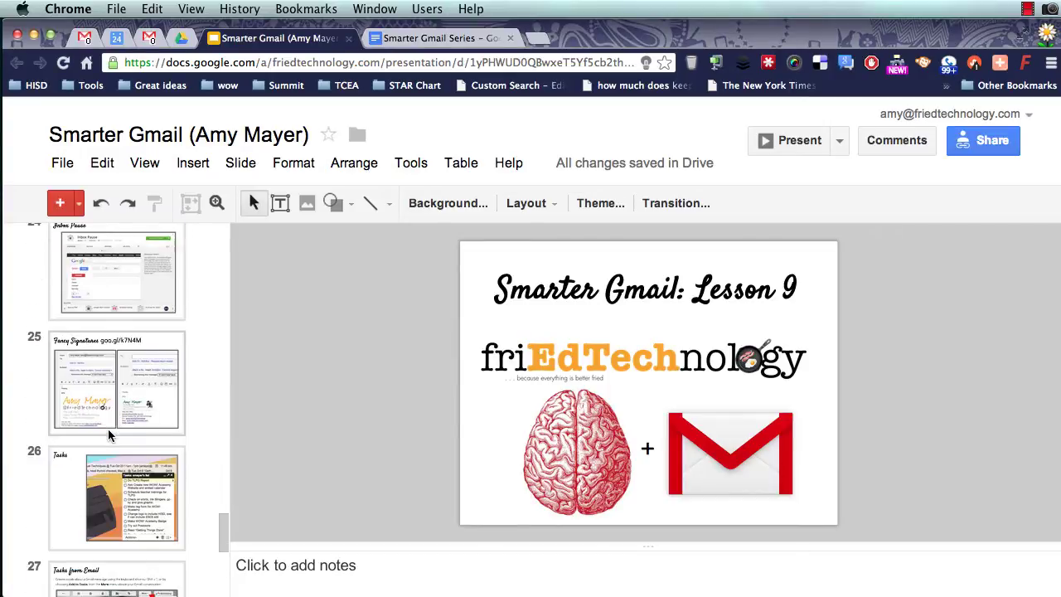
click(109, 434)
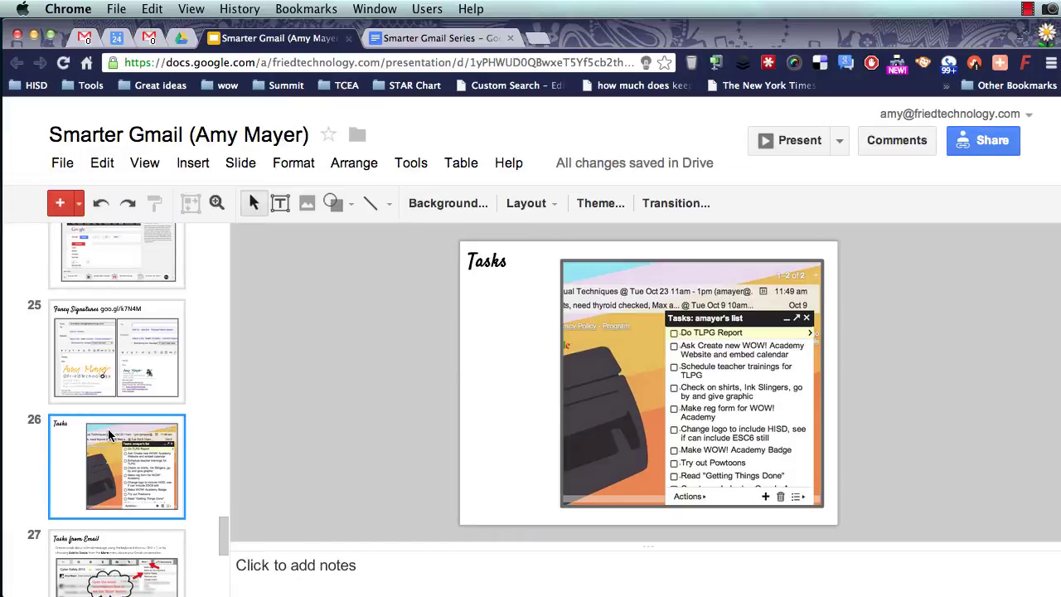
scroll(109, 434, down, 1)
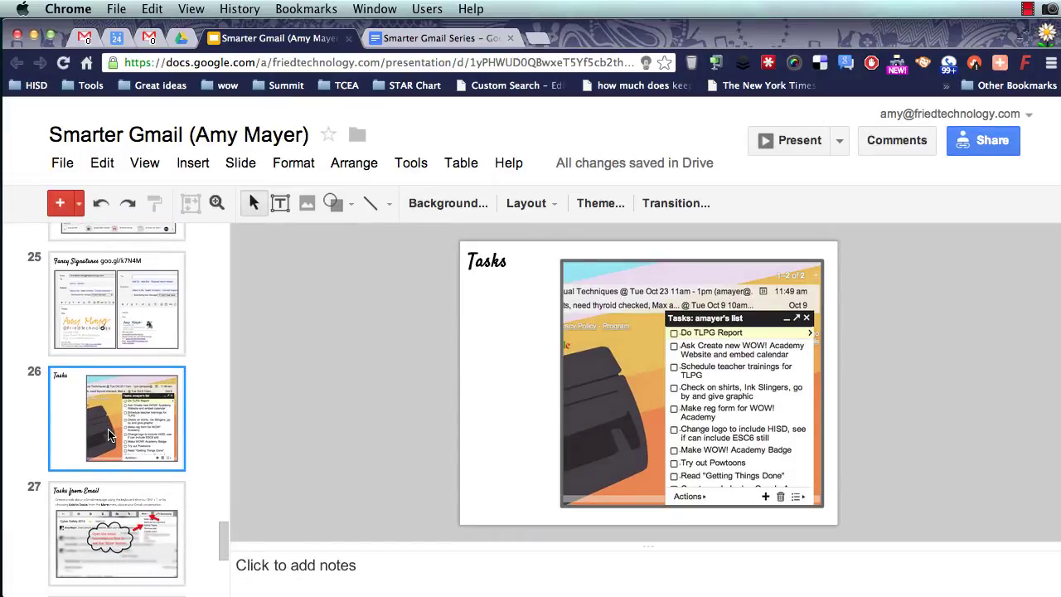
scroll(108, 435, down, 1)
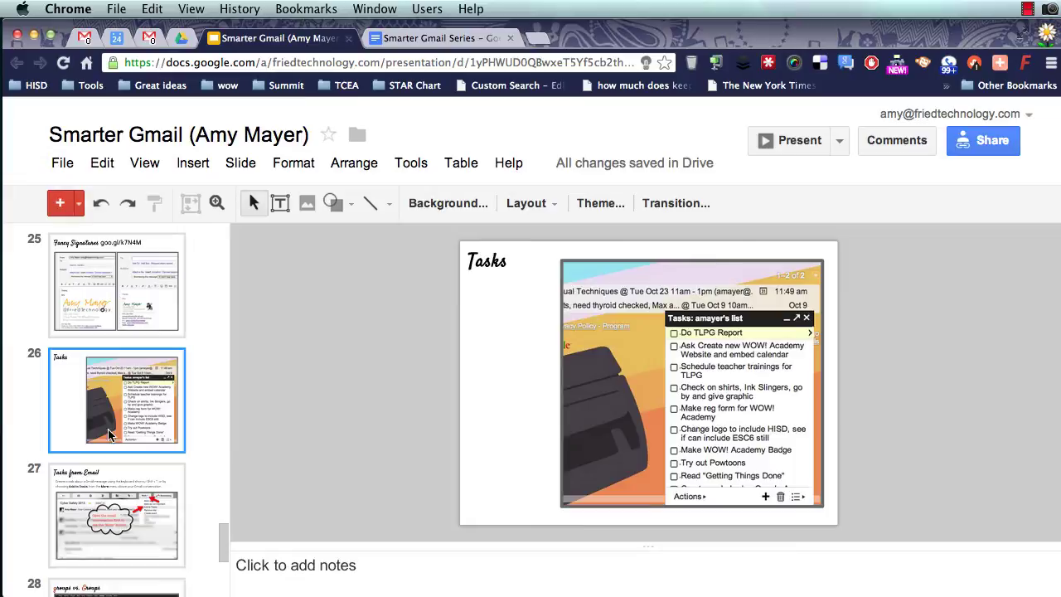
click(124, 520)
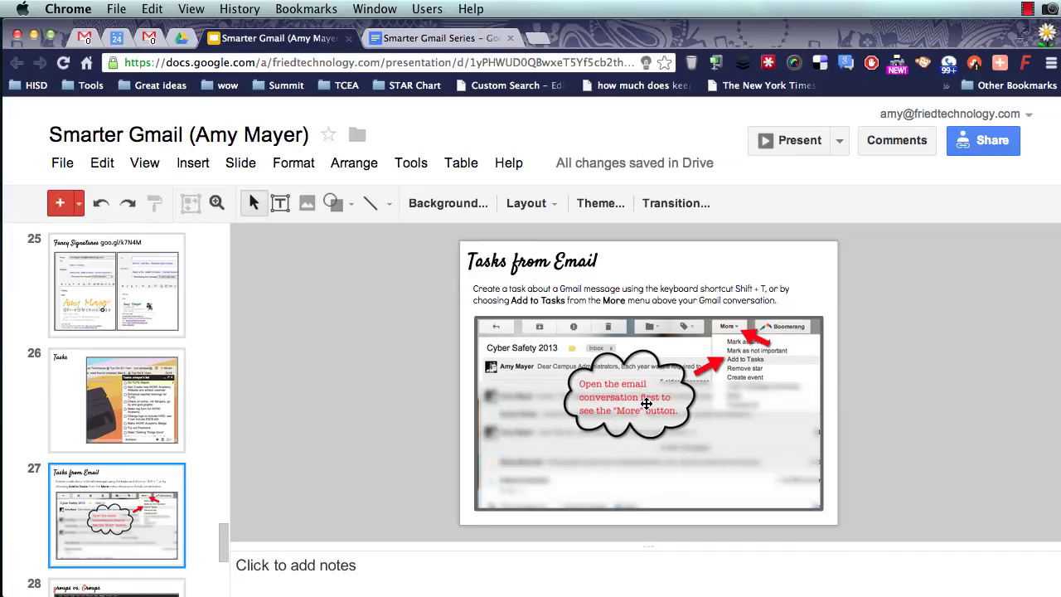
click(122, 392)
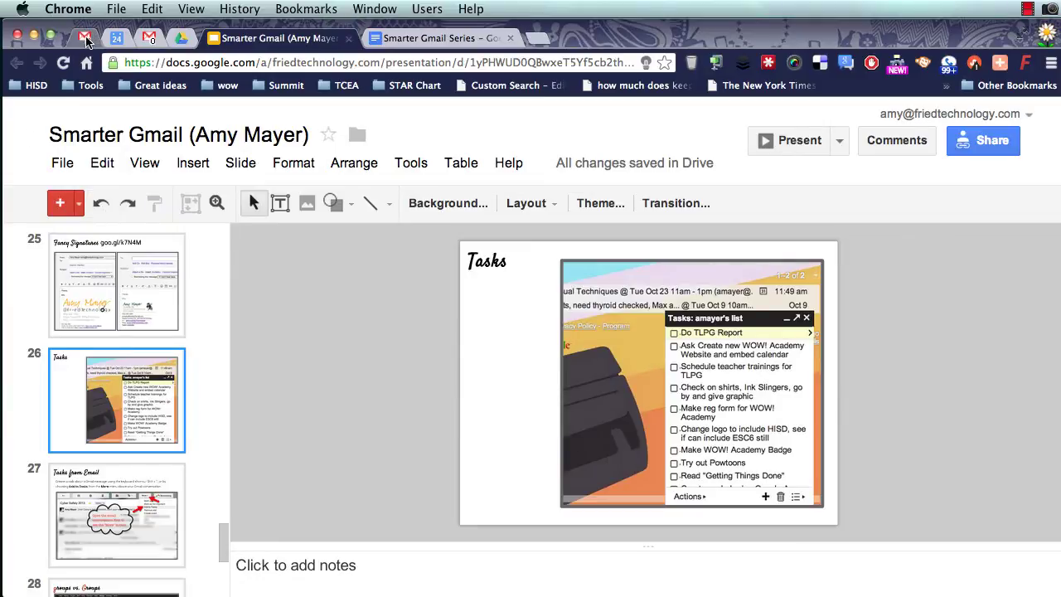
Switch to the Gmail inbox and open the Tasks list.
click(87, 38)
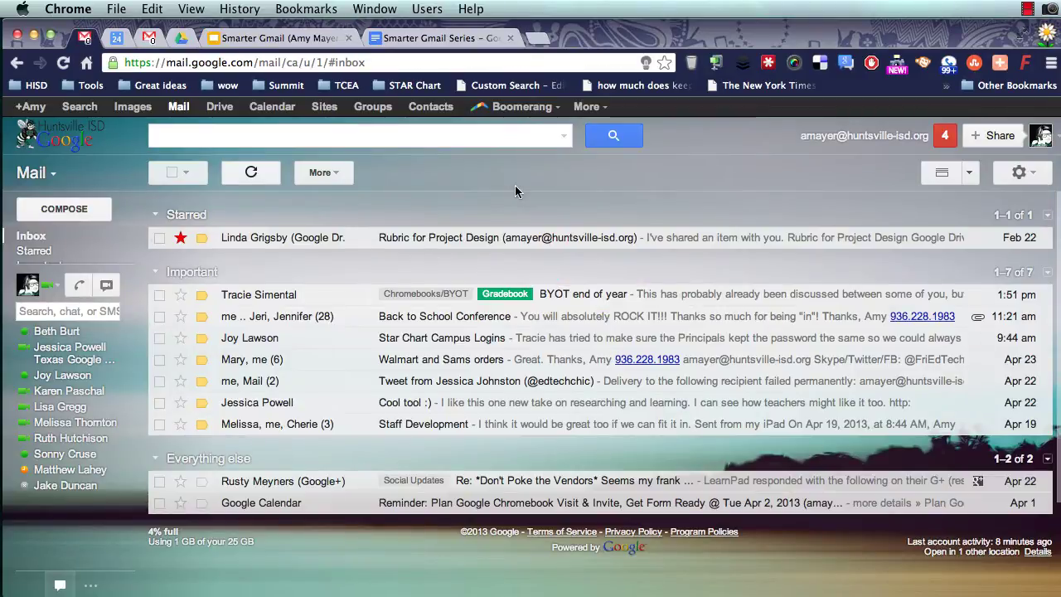
click(56, 174)
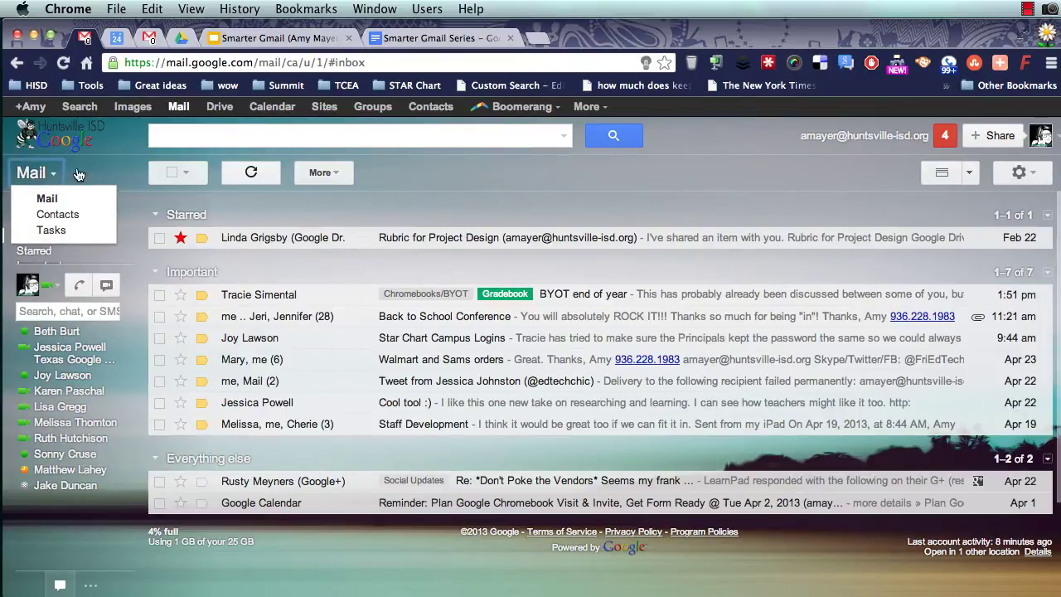
click(53, 231)
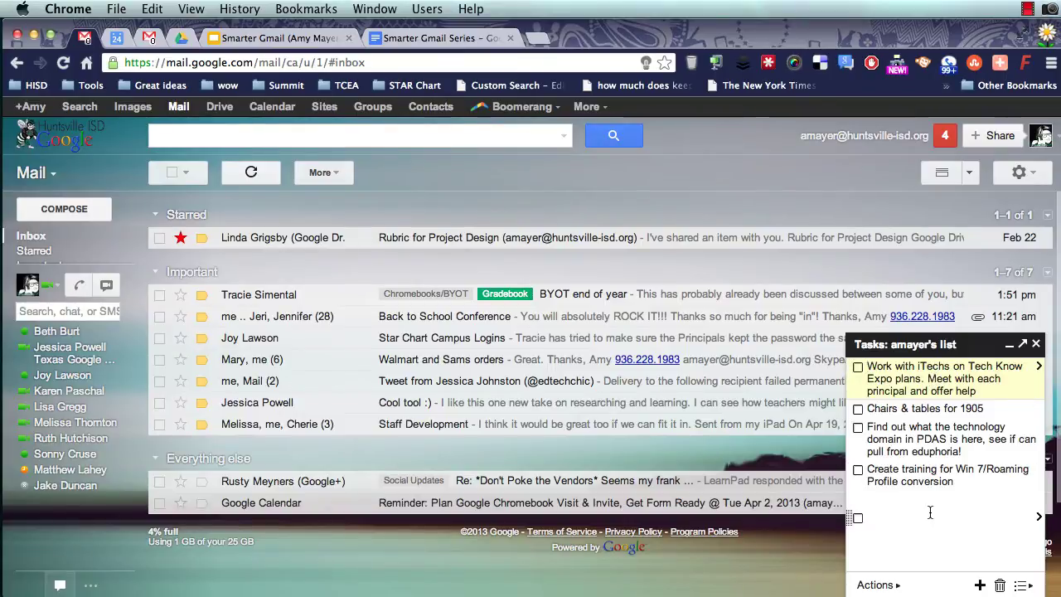
Pop the task list out into its own window over the inbox and add a task reading "Add a new task" at the end.
click(1023, 345)
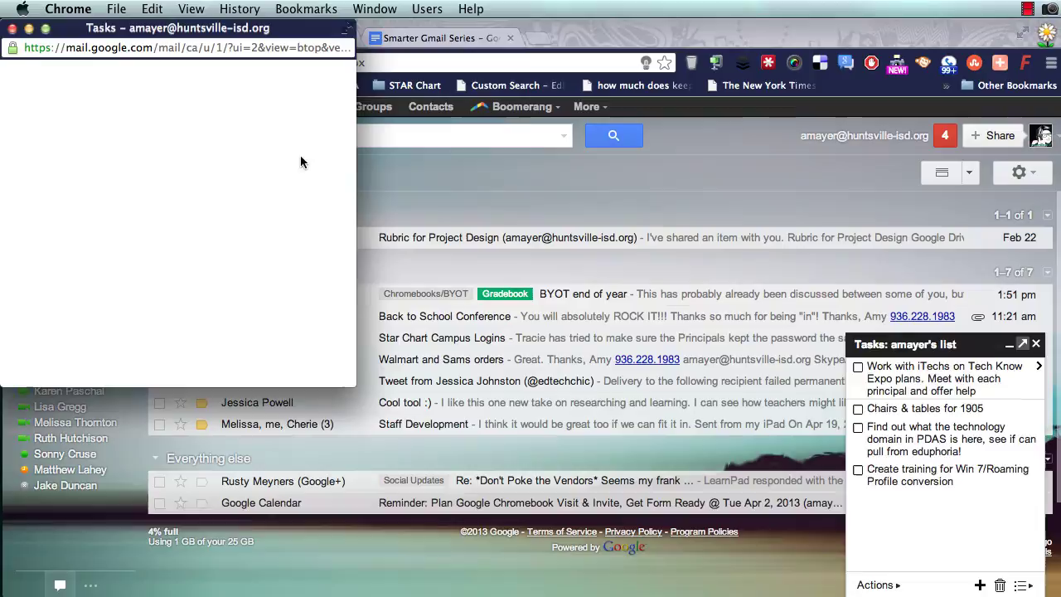
drag(243, 31, 697, 117)
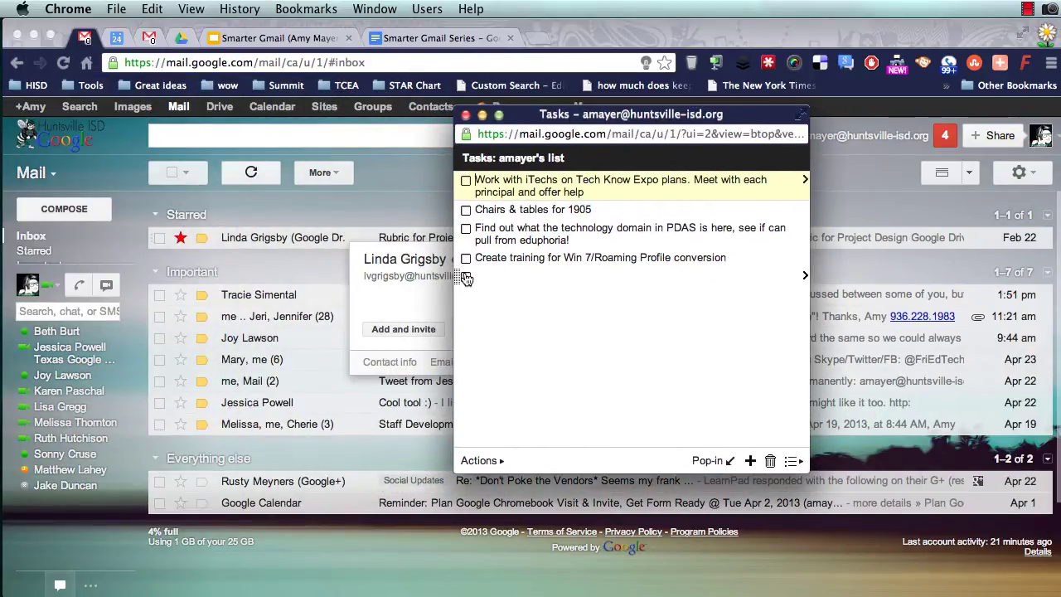
click(491, 281)
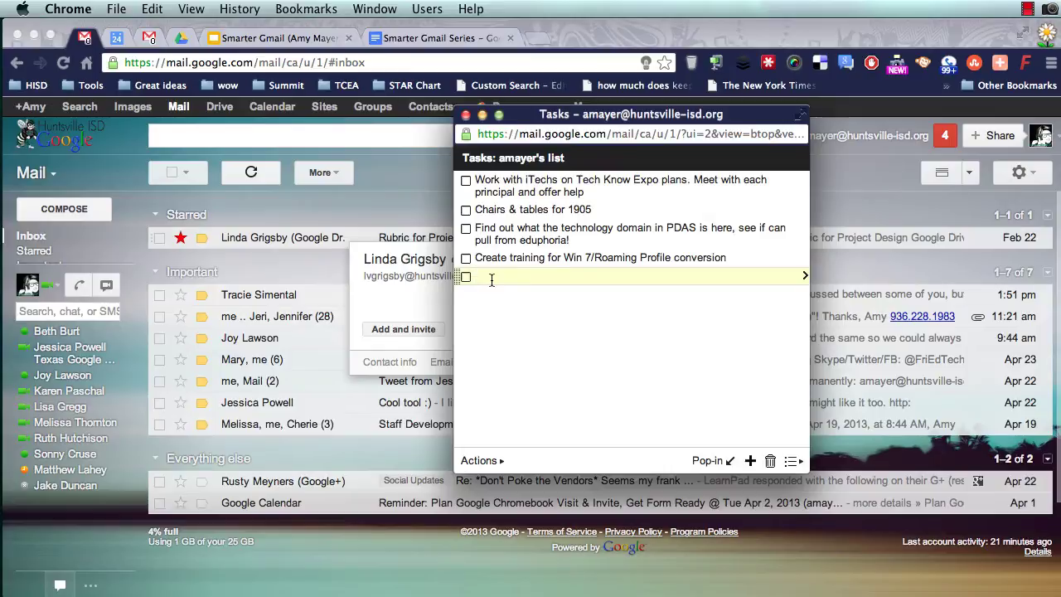
text(Add a new task)
Indent the "Add a new task" item beneath the task above it and un-indent it again.
click(481, 461)
click(526, 269)
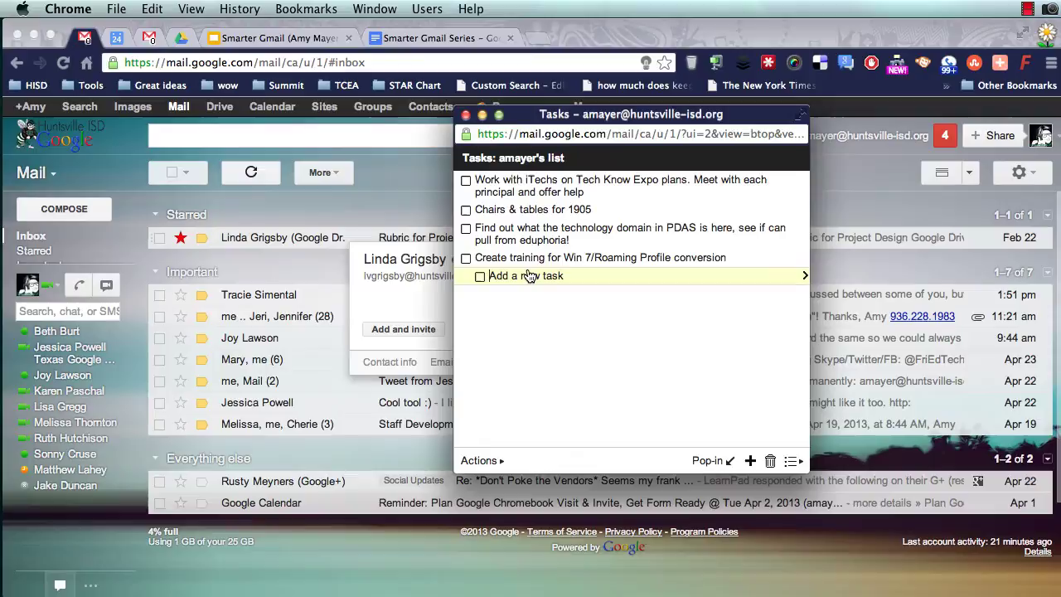
click(498, 460)
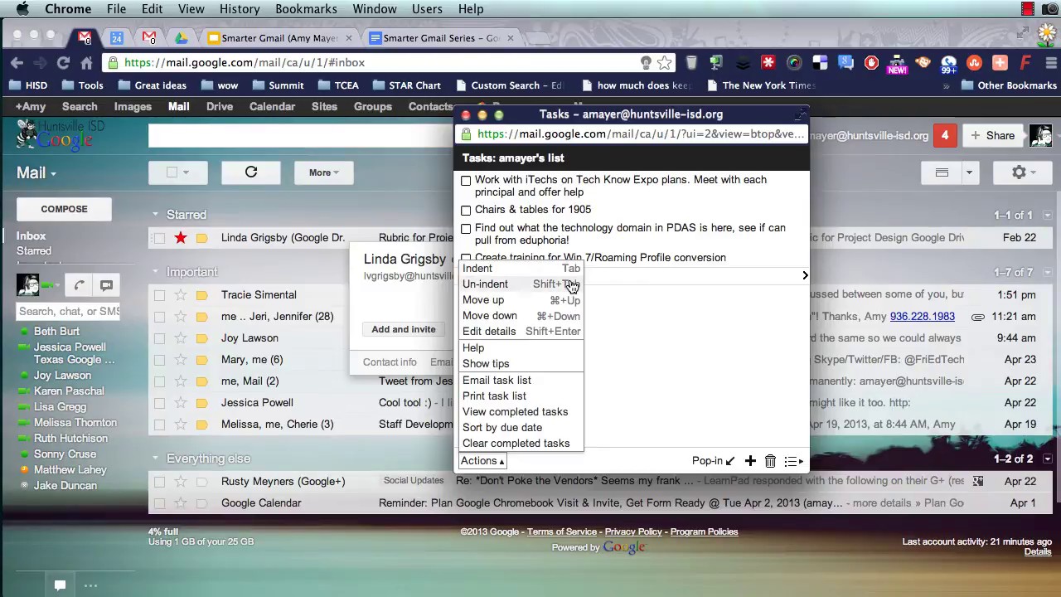
click(572, 284)
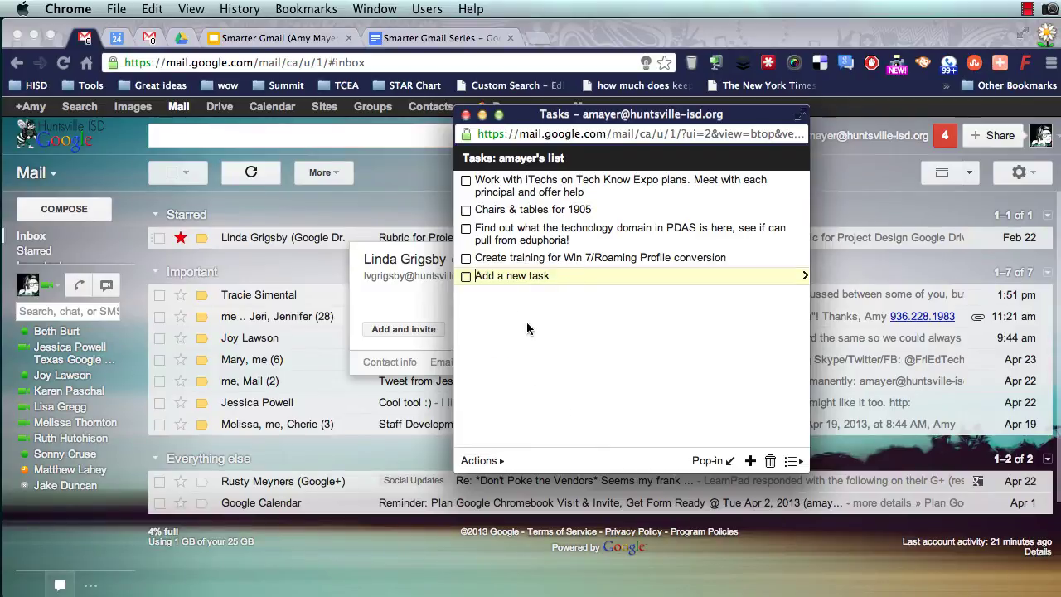
click(500, 291)
key(BackSpace)
Mark the "Add a new task" item as completed and clear the completed tasks from the list.
click(502, 462)
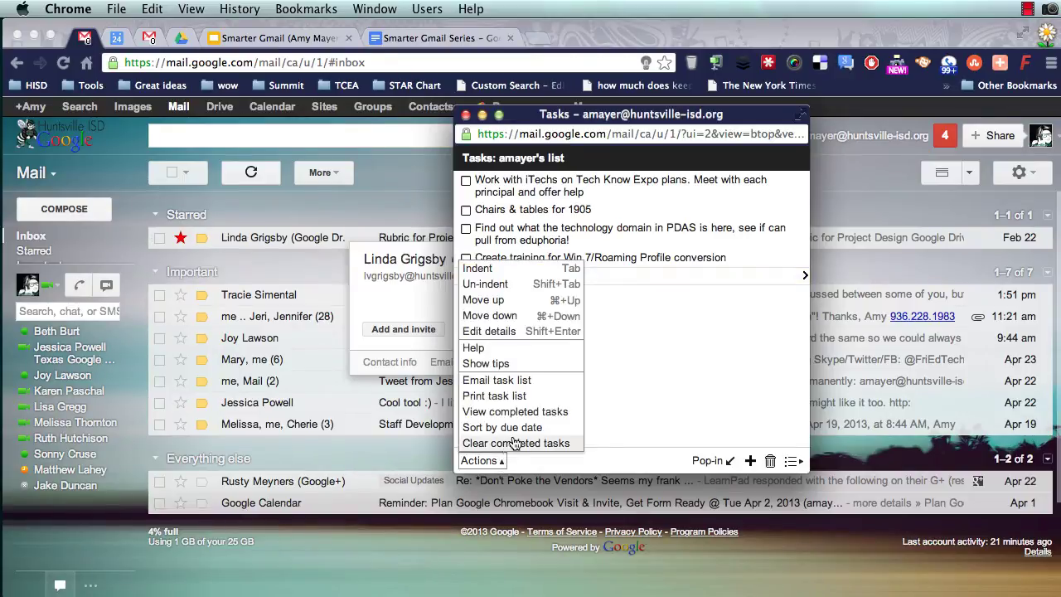
click(656, 274)
click(466, 276)
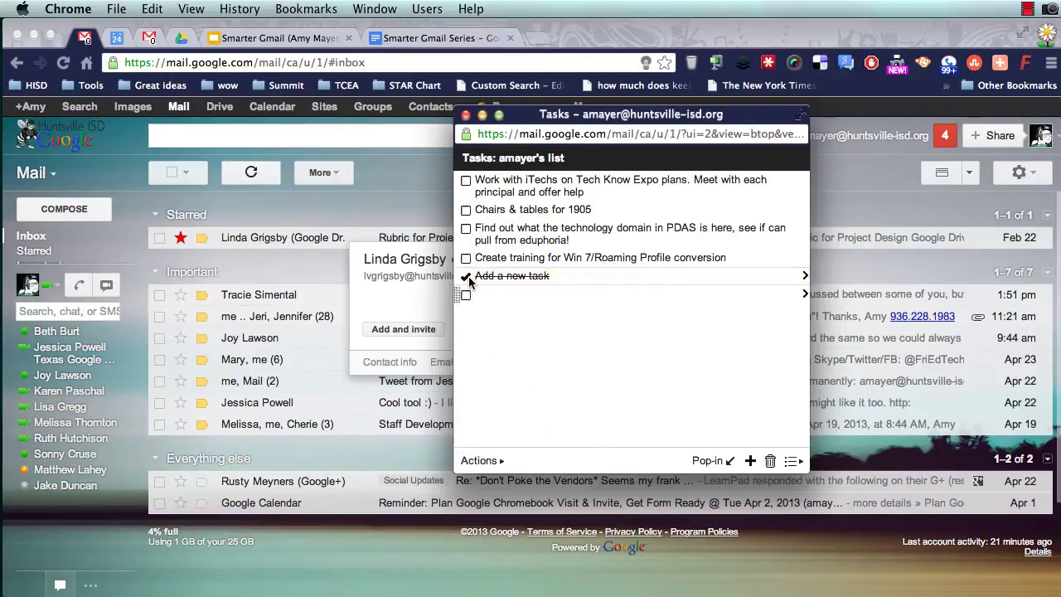
click(500, 461)
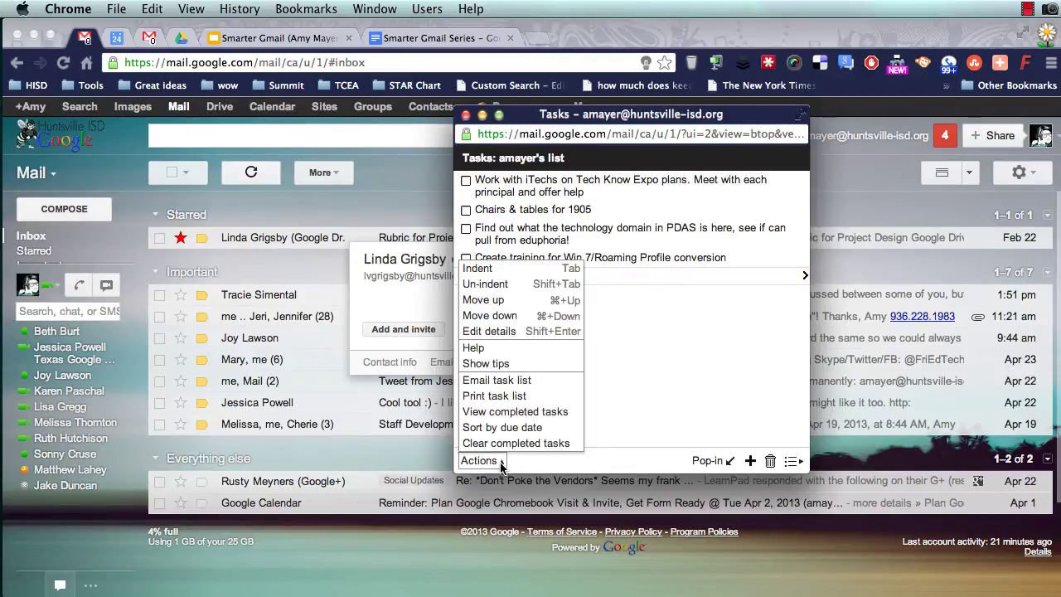
click(515, 444)
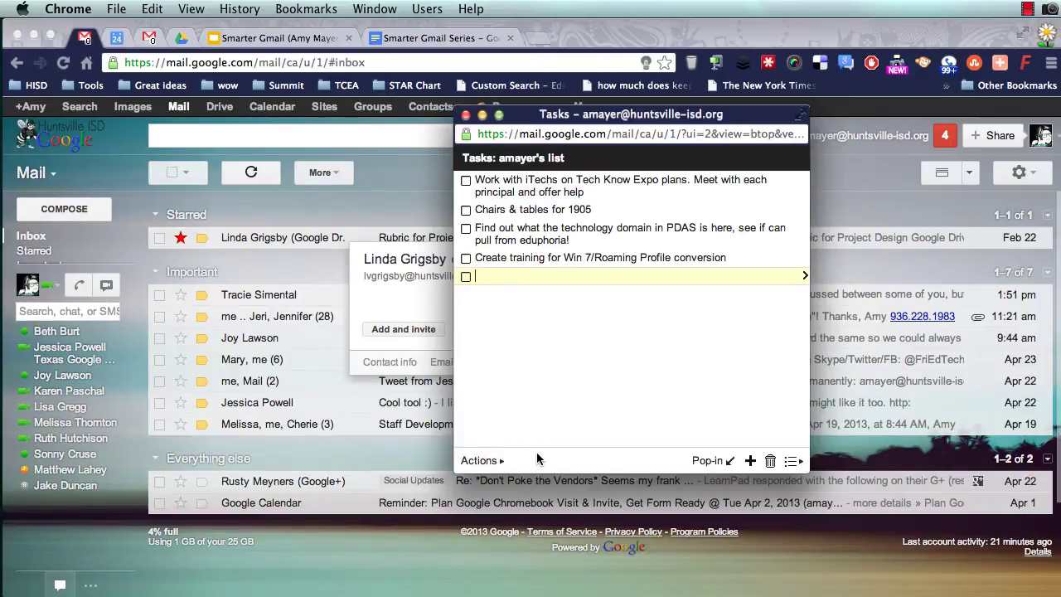
Pop the task list back into Gmail and display the Tasks list in Google Calendar.
click(728, 461)
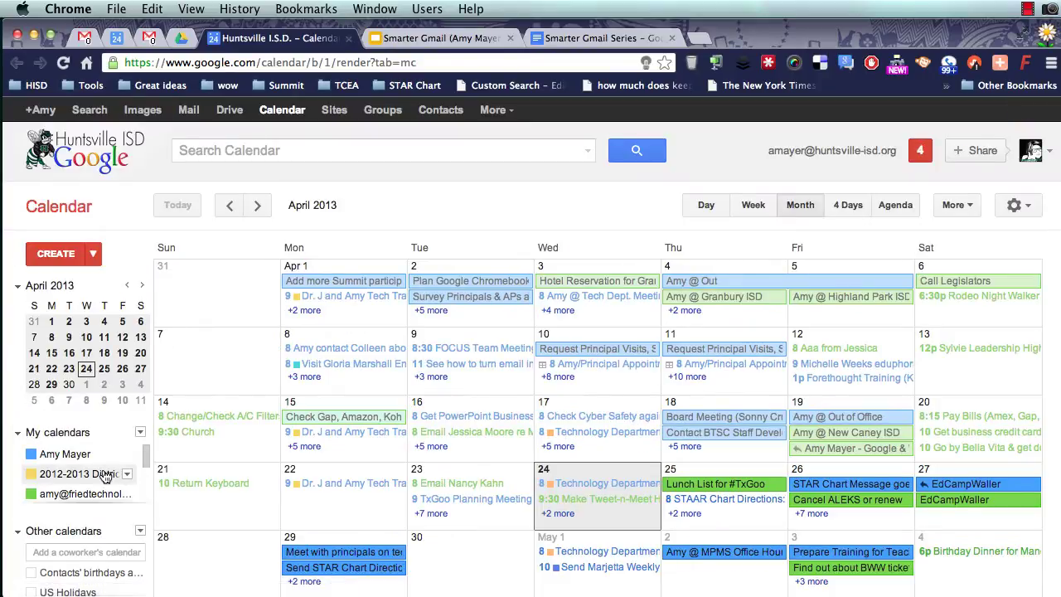
scroll(105, 476, down, 5)
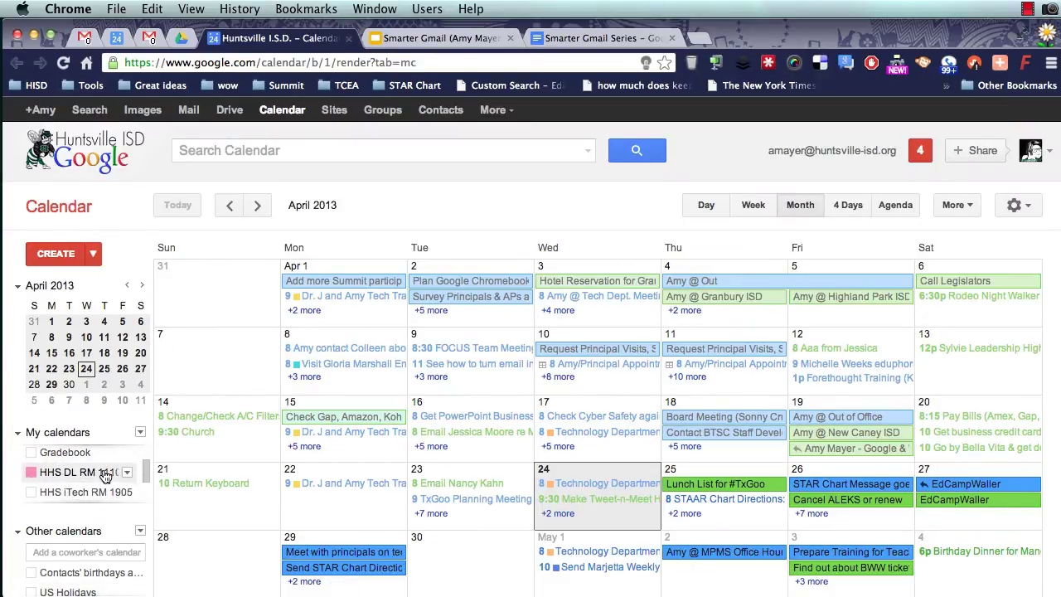
scroll(104, 474, down, 6)
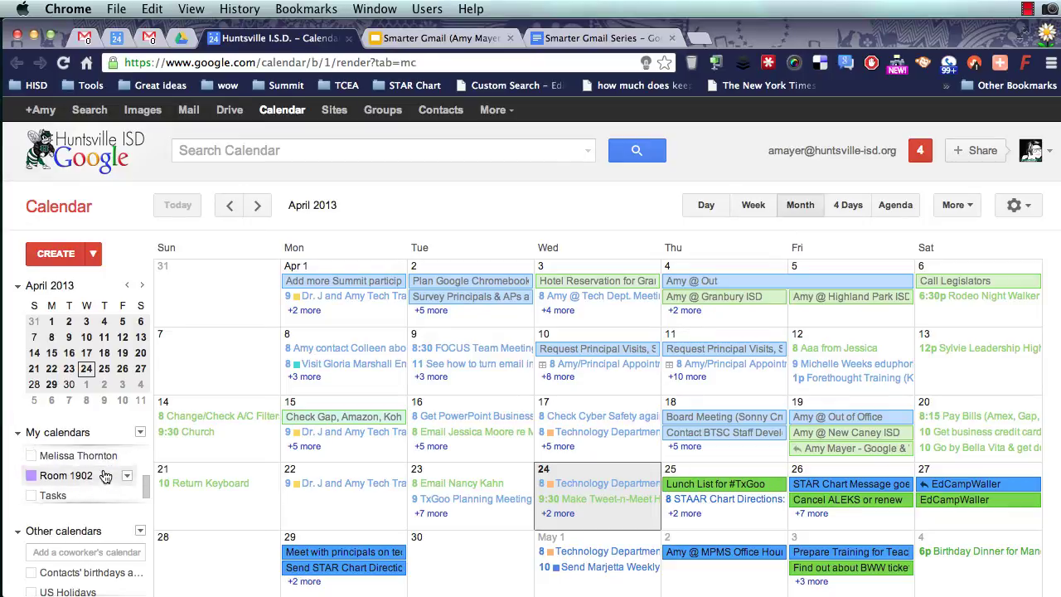
click(73, 488)
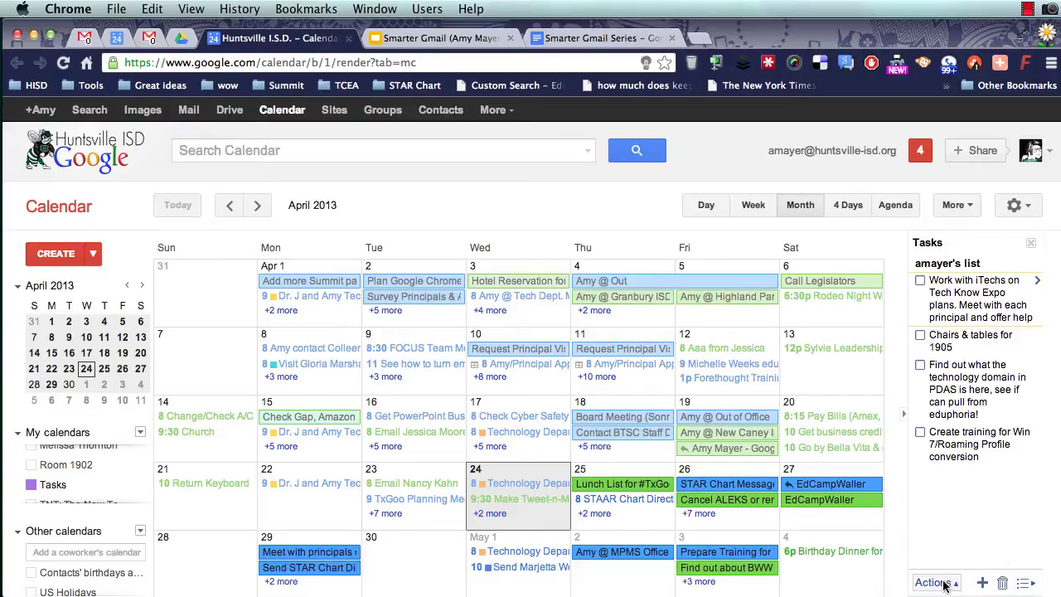
Return to Gmail, close the task list, and add the "Cool tool :)" email conversation to Tasks.
click(85, 38)
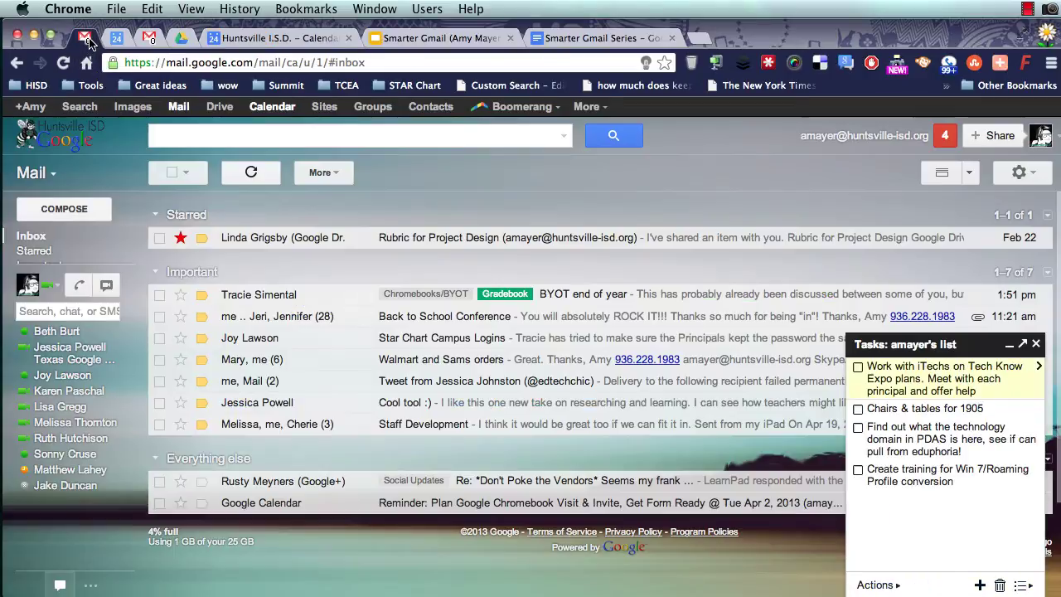
click(1036, 343)
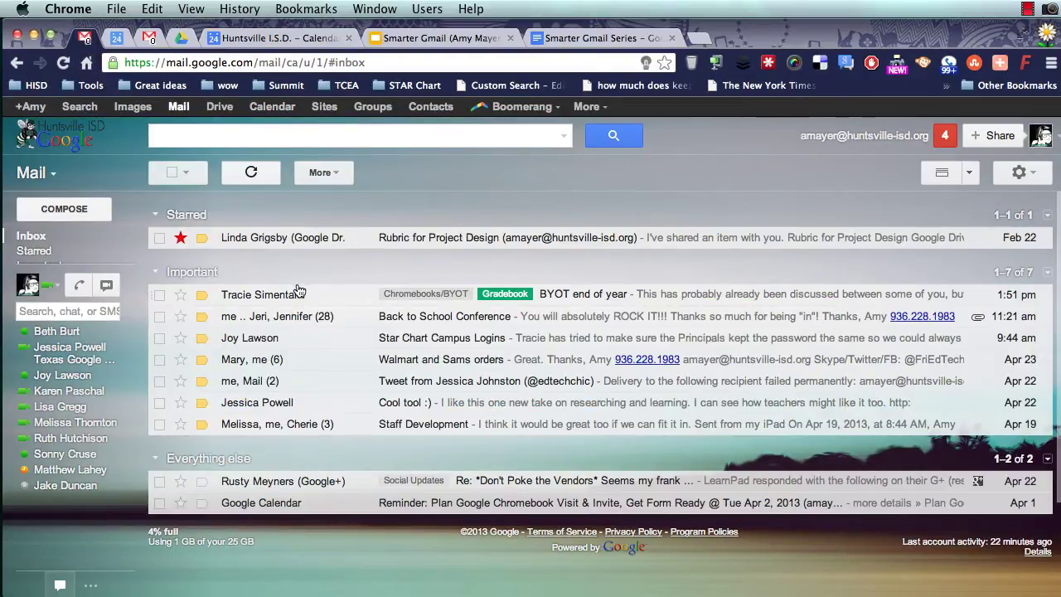
click(257, 404)
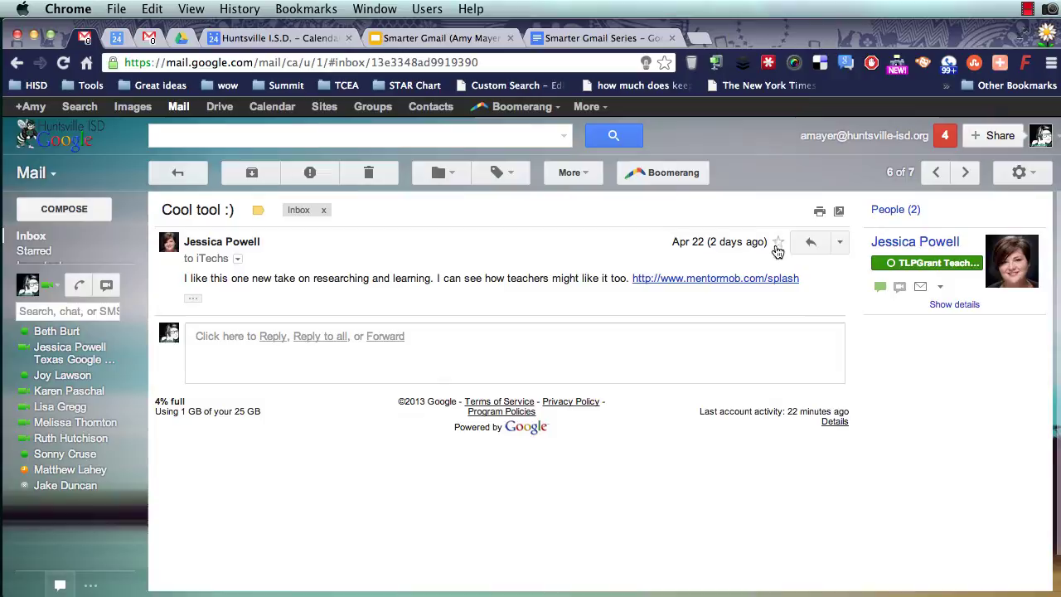
click(841, 244)
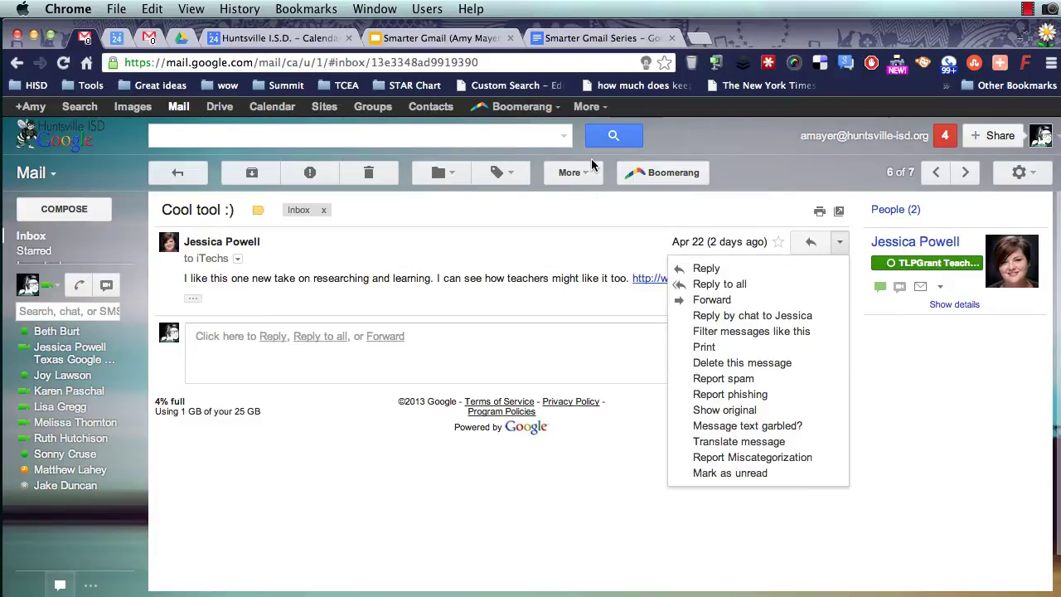
click(573, 173)
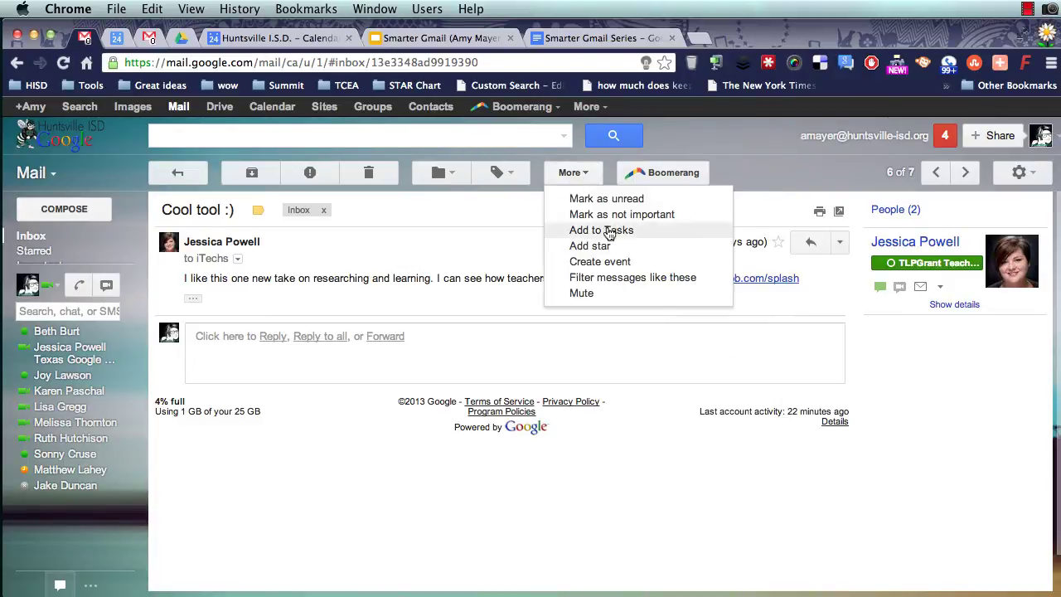
click(630, 237)
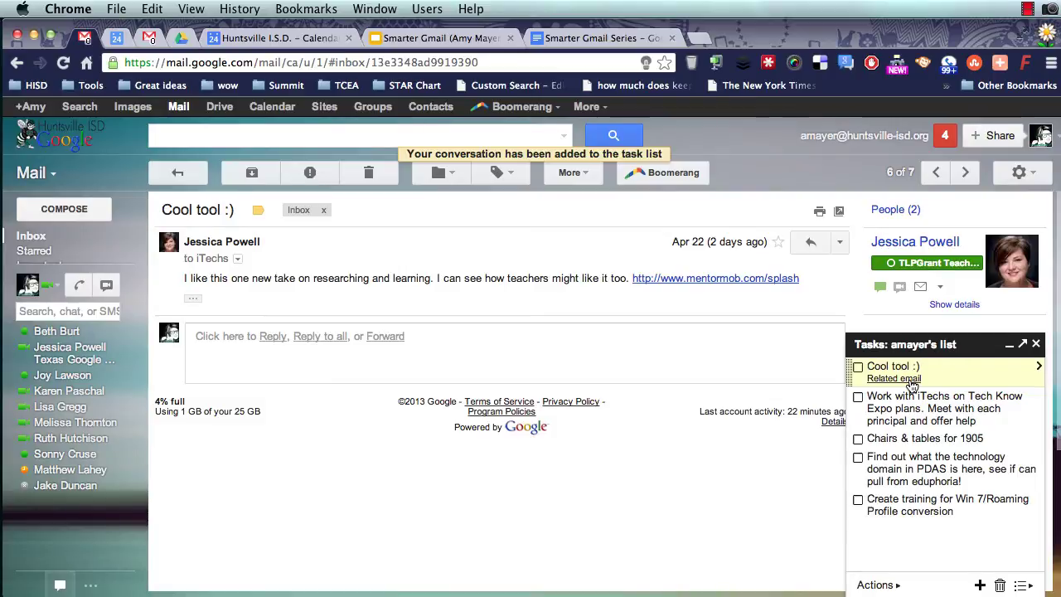
Add a task named "Things to Check Out Later" and move it to the beginning of the task list.
click(879, 548)
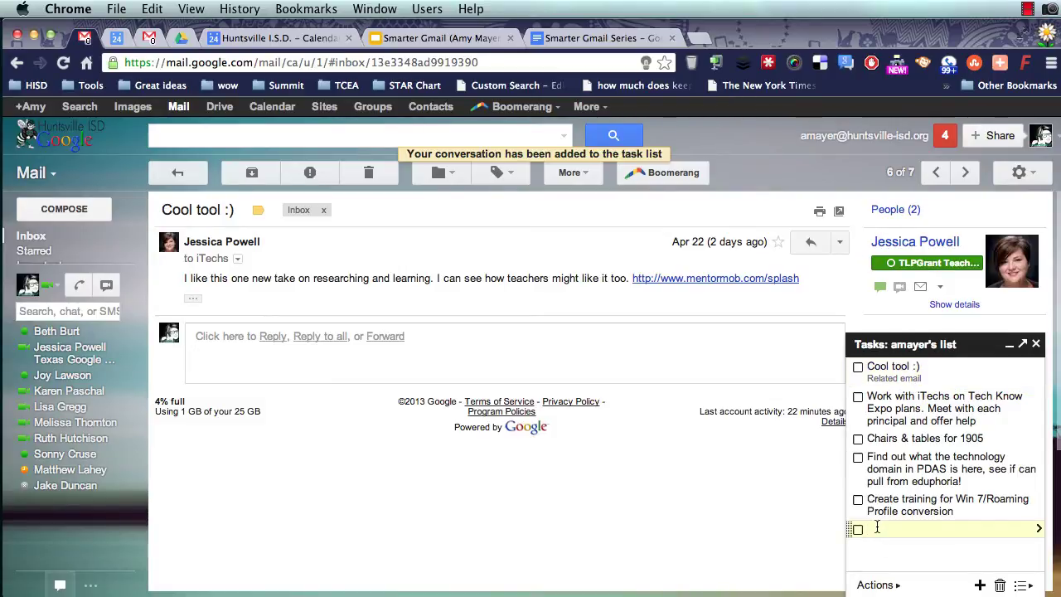
text(Things to Check )
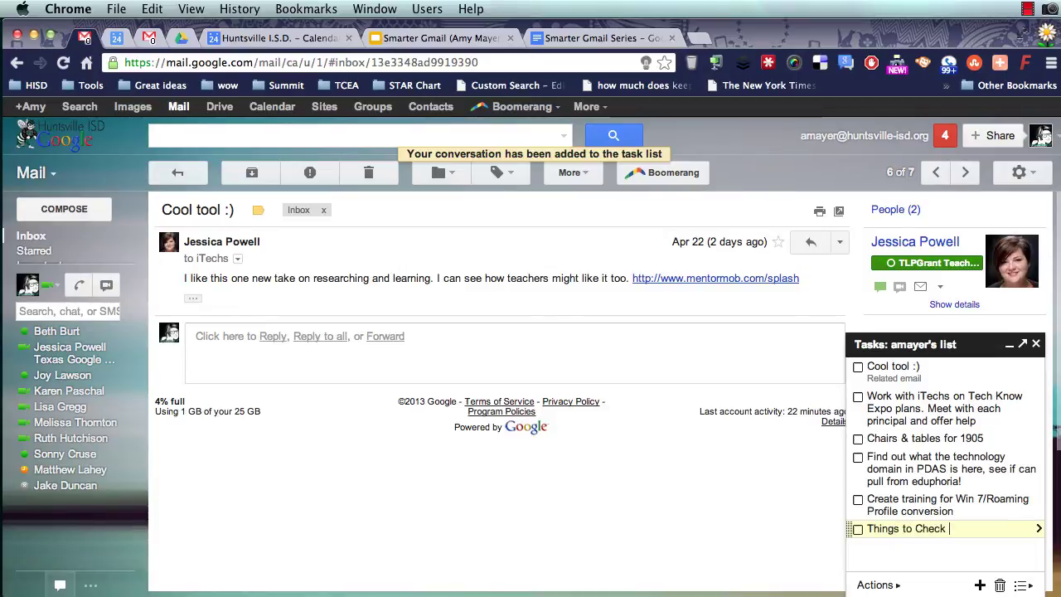
text(Out Later)
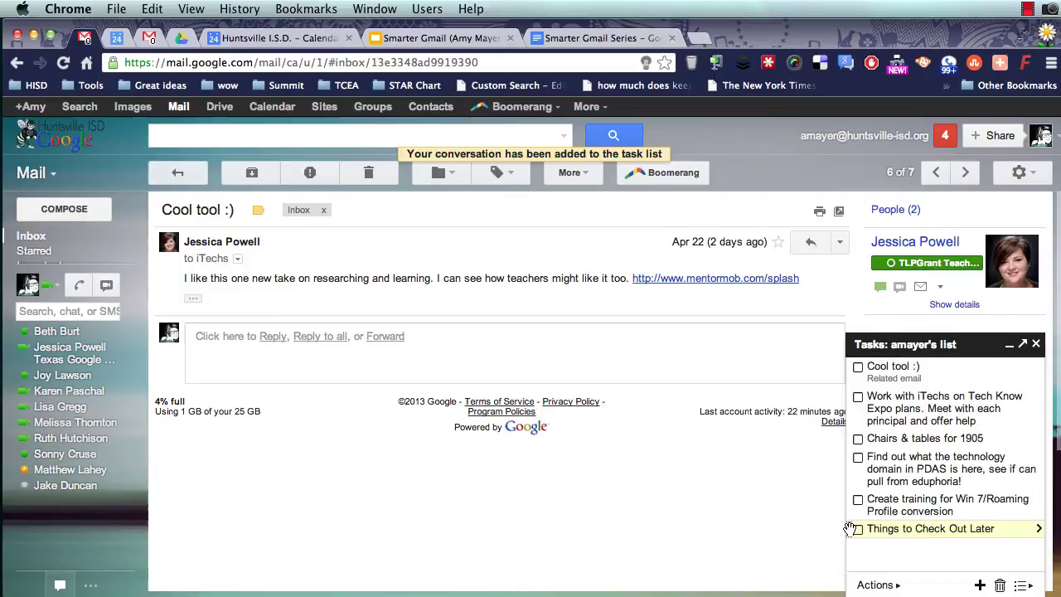
drag(855, 532, 858, 363)
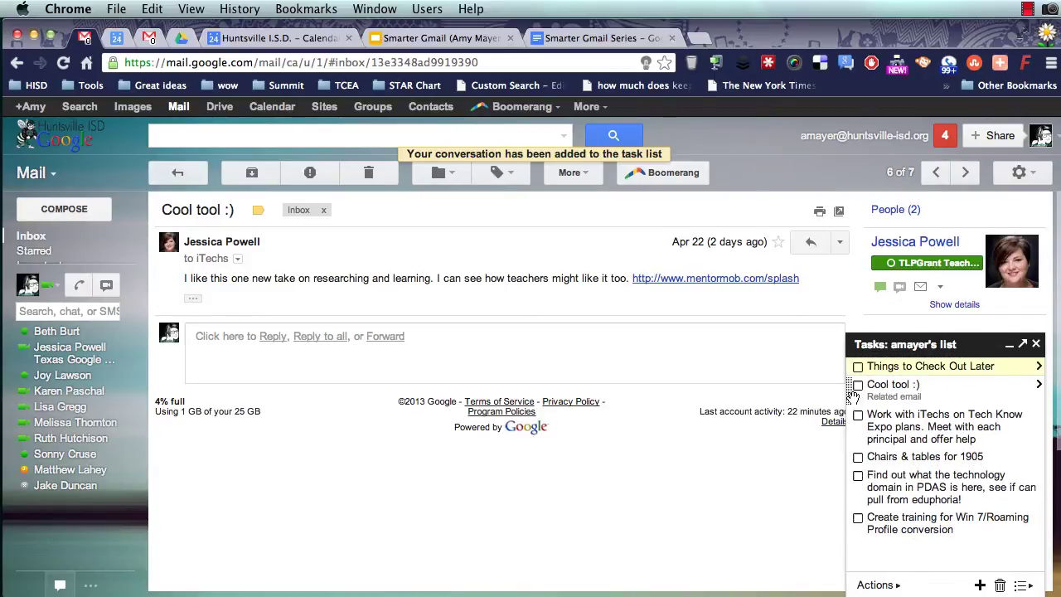
Indent the "Cool tool :)" task beneath "Things to Check Out Later" and return to the inbox.
click(858, 385)
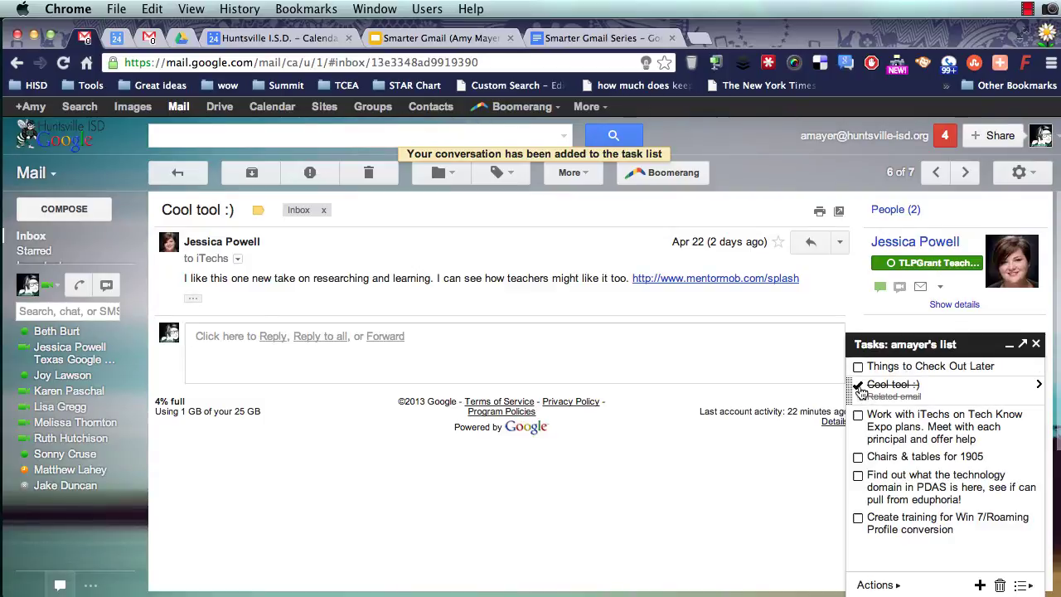
click(858, 385)
click(876, 586)
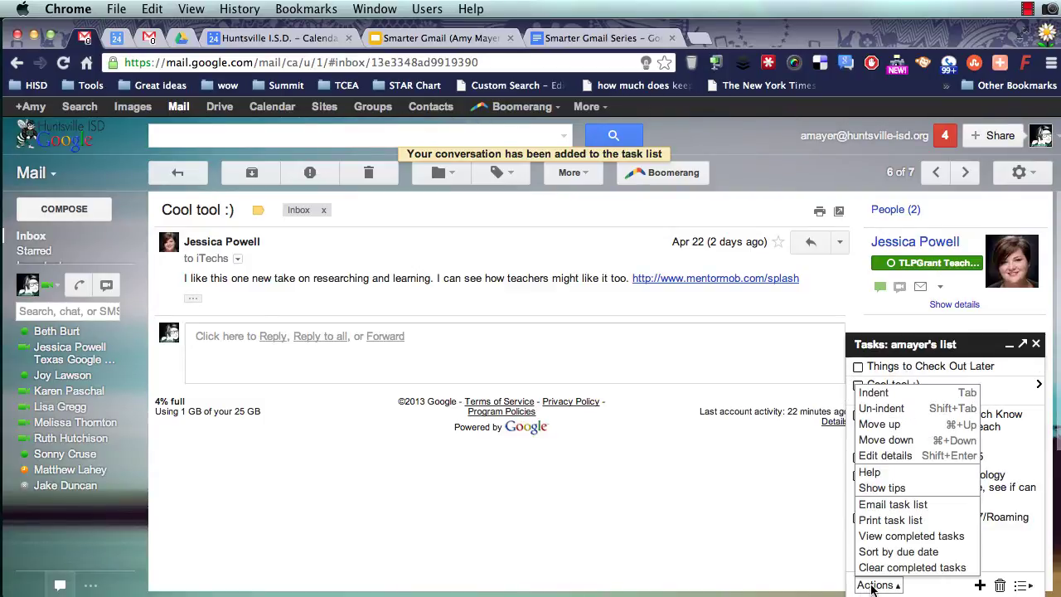
click(918, 395)
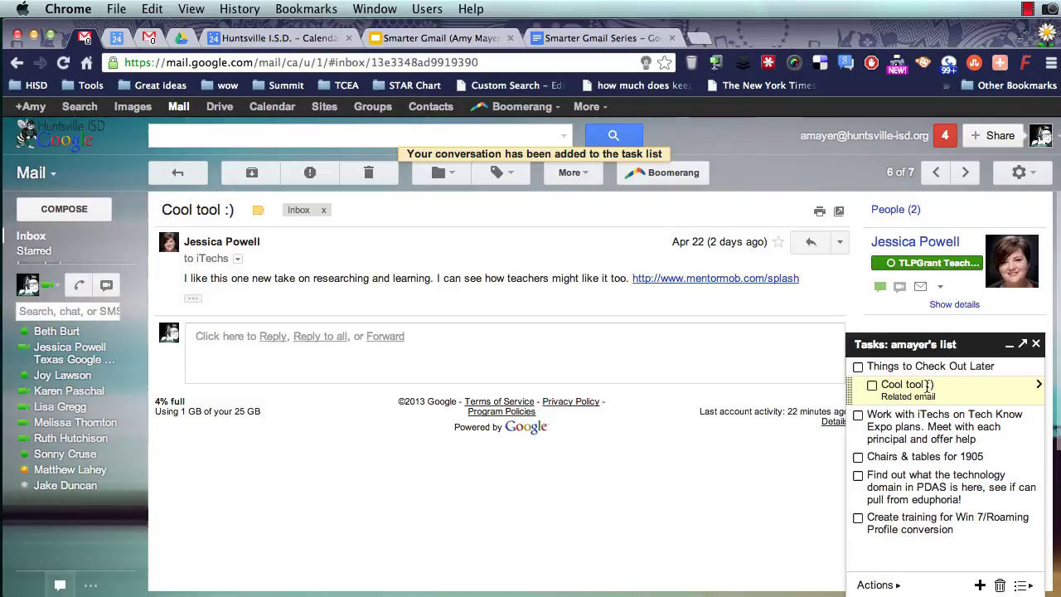
click(177, 172)
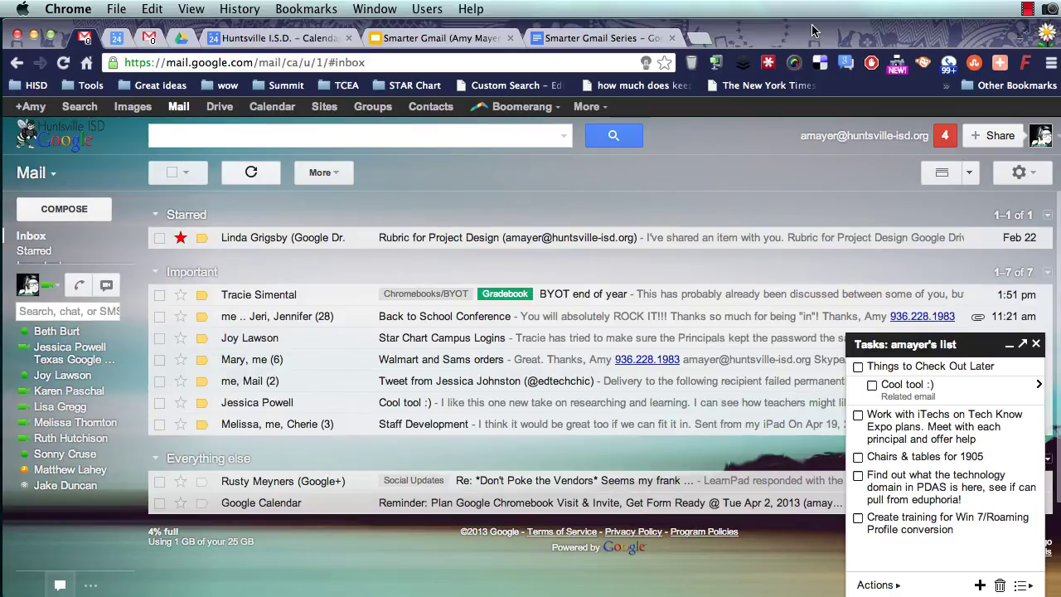
click(1028, 10)
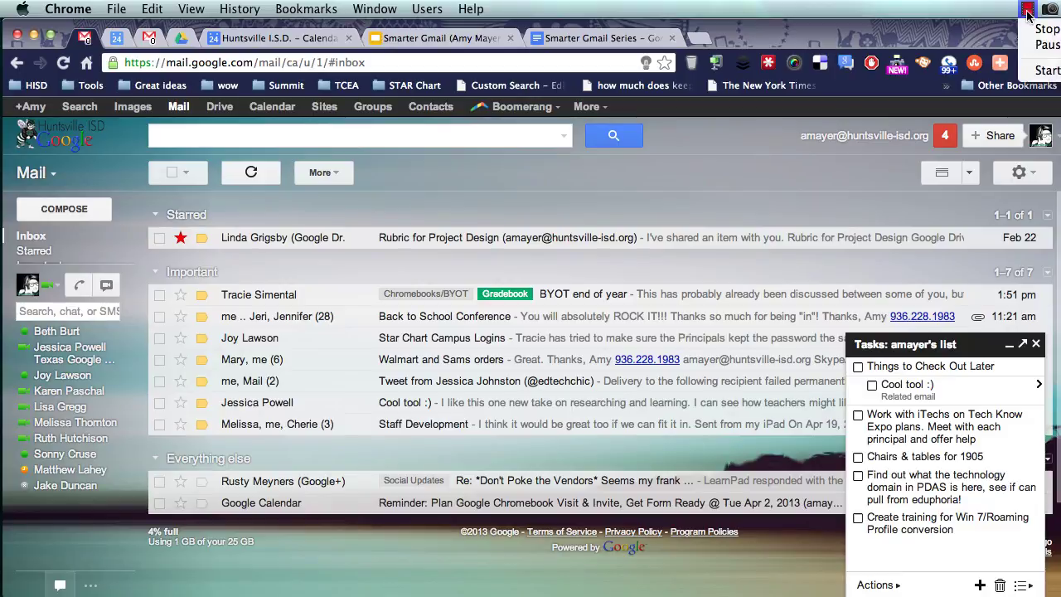